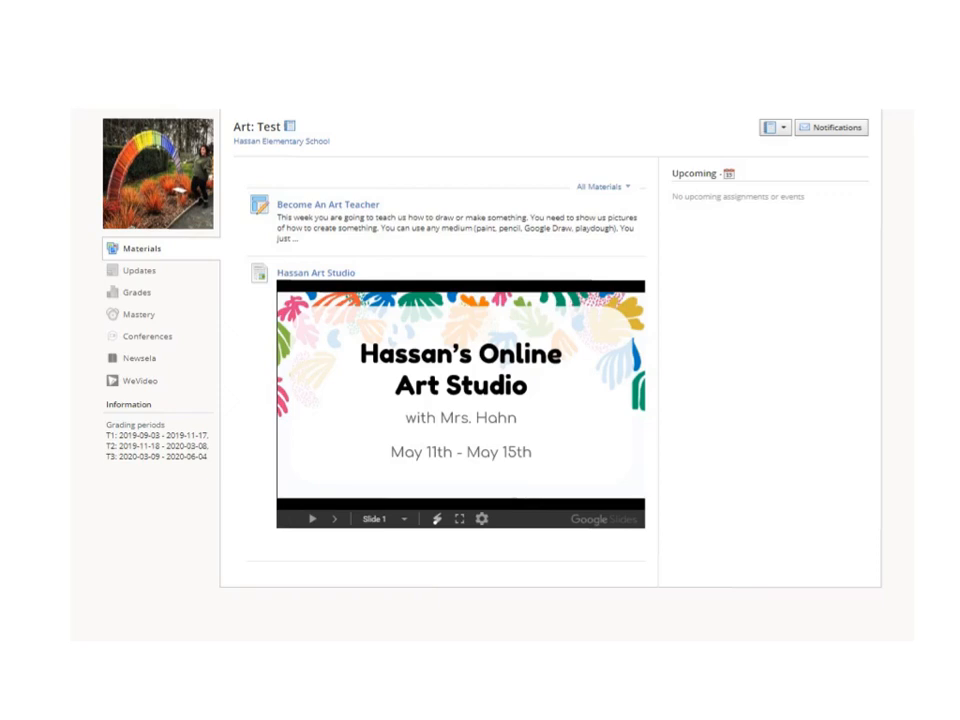
Open the Become An Art Teacher assignment from Materials and view its description
drag(310, 166, 306, 152)
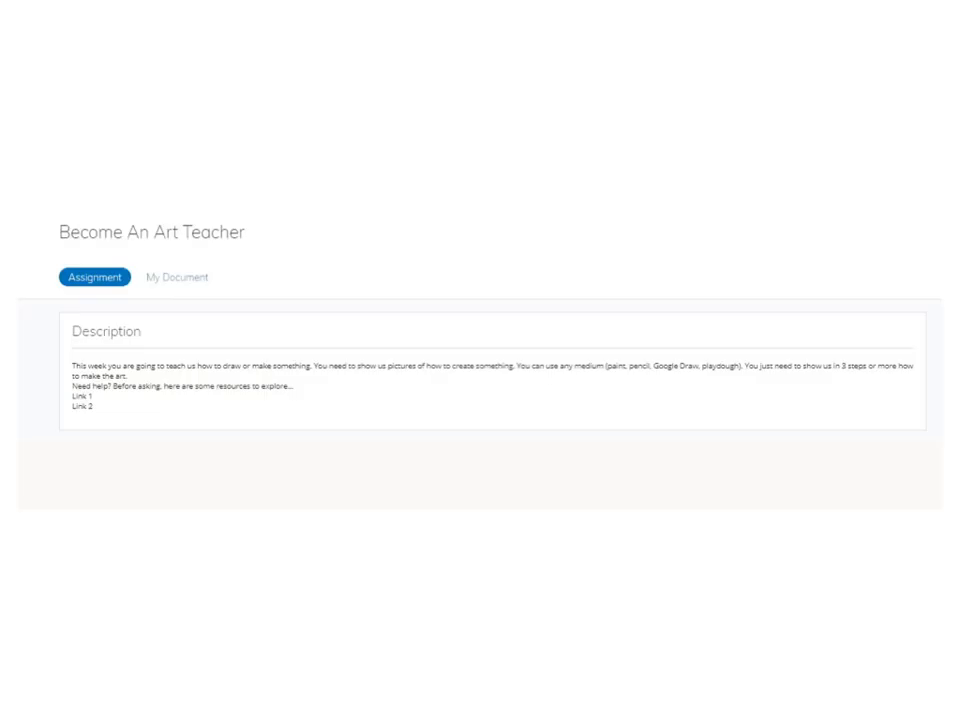
drag(180, 228, 205, 230)
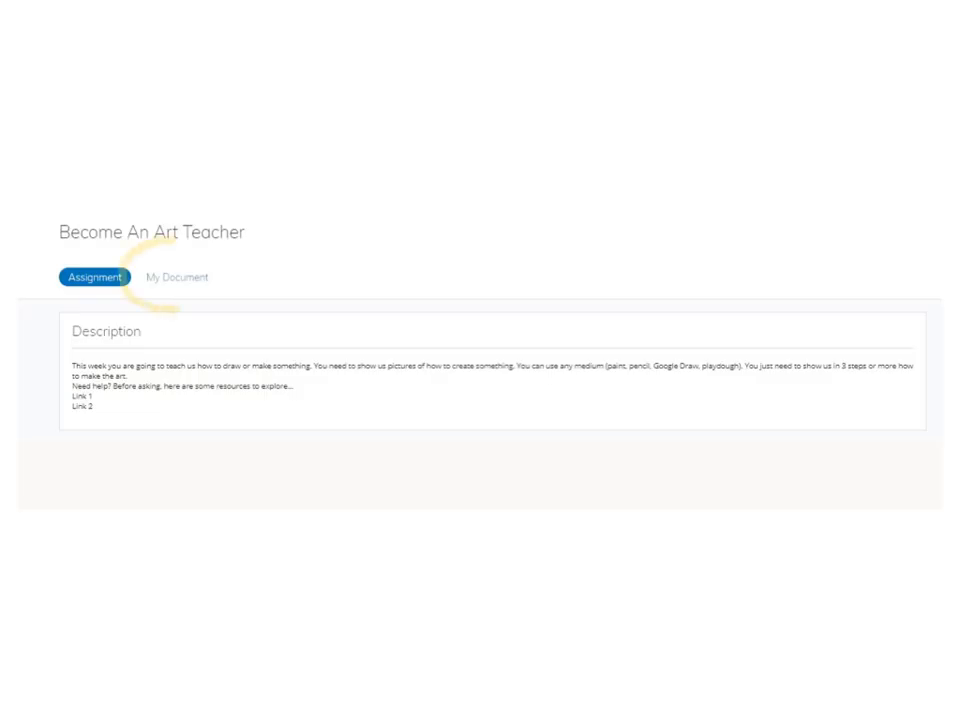